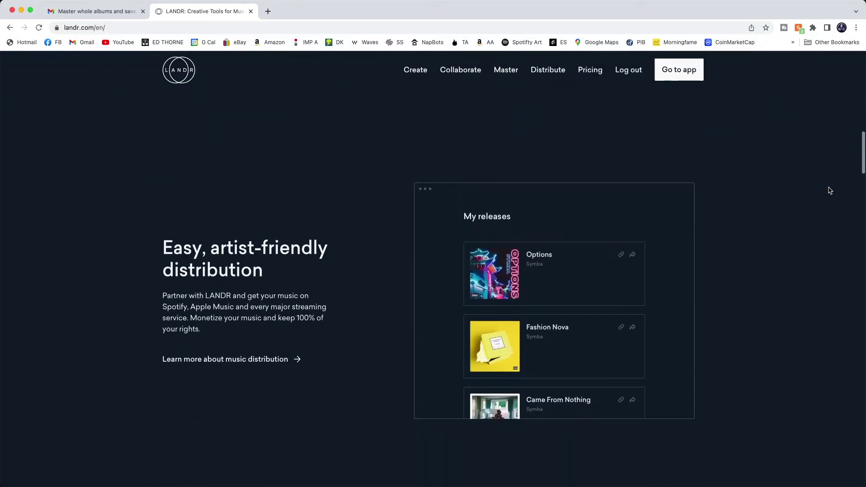
Step: Scroll down through the streakystudios.com page
{"action": "scroll", "coordinate": [830, 190], "scroll_direction": "down", "scroll_amount": 7}
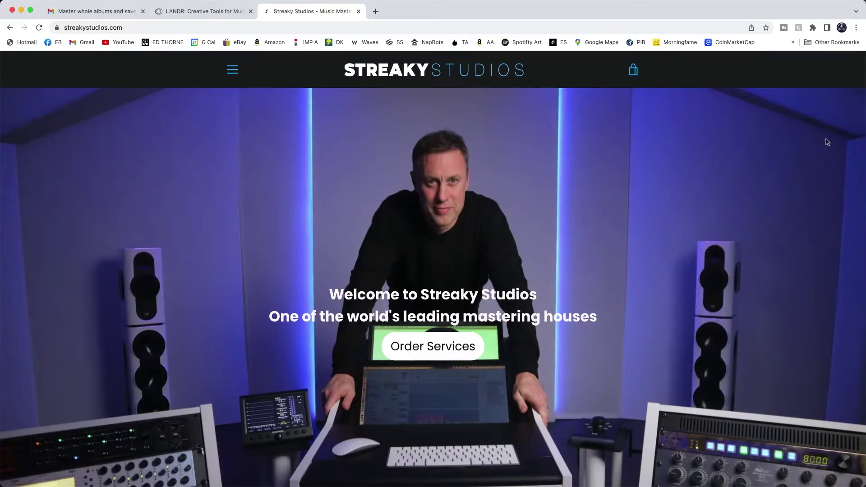
{"action": "scroll", "coordinate": [827, 143], "scroll_direction": "down", "scroll_amount": 10}
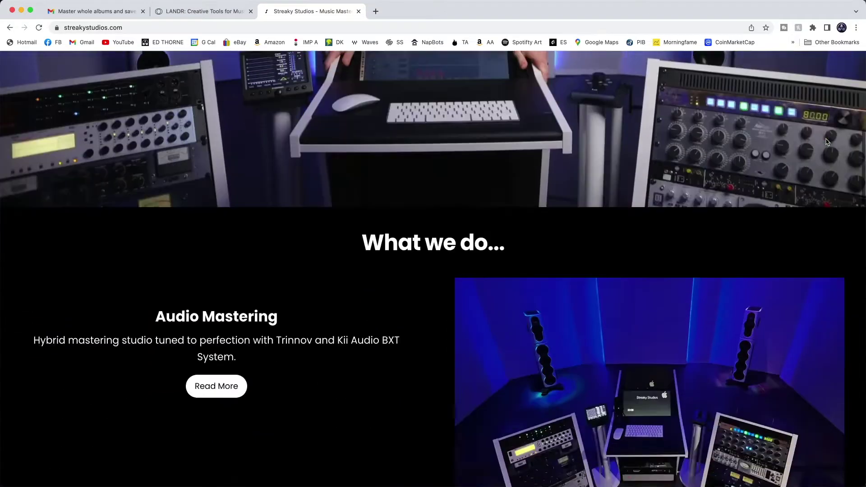
{"action": "scroll", "coordinate": [828, 143], "scroll_direction": "down", "scroll_amount": 6}
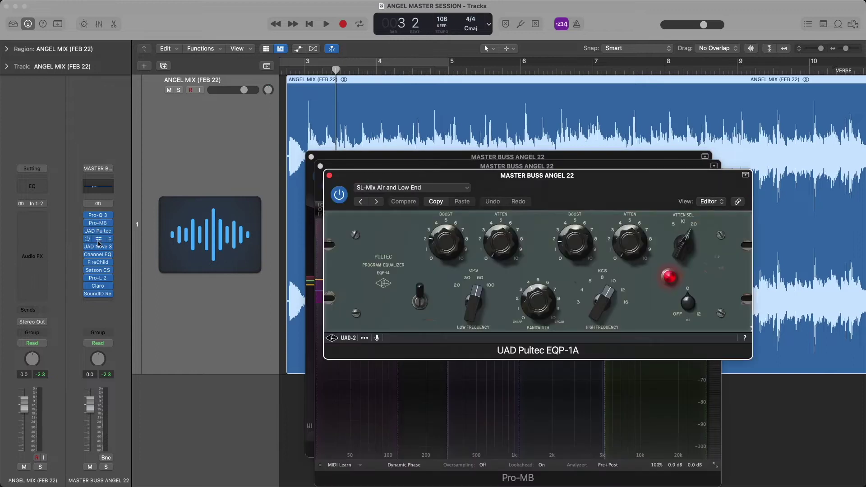
Step: Open every master-buss plugin window, from UAD Pultec through Pro-L 2 and Claro to SoundID Reference
{"action": "left_click", "coordinate": [98, 239]}
{"action": "left_click", "coordinate": [98, 247]}
{"action": "left_click", "coordinate": [99, 255]}
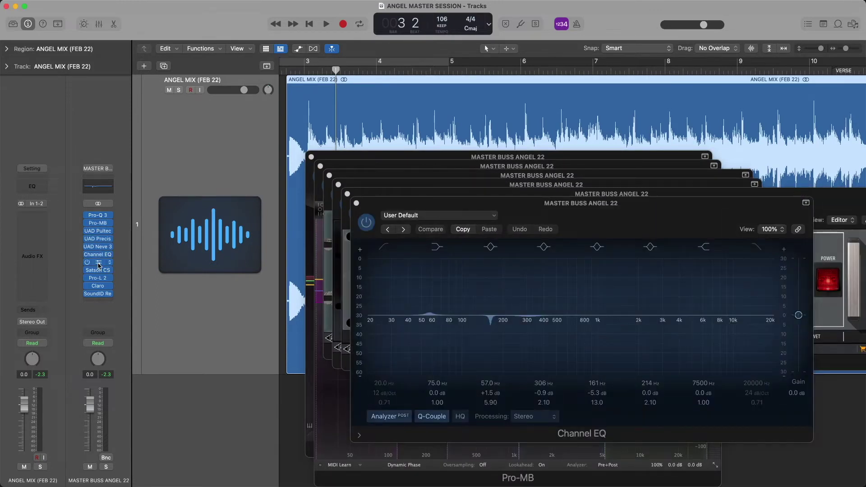
{"action": "left_click", "coordinate": [98, 263]}
{"action": "left_click", "coordinate": [98, 270]}
{"action": "left_click", "coordinate": [99, 278]}
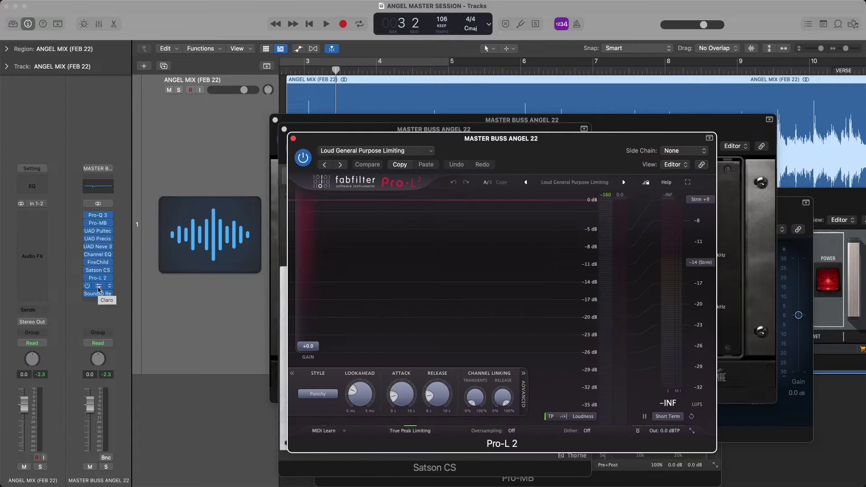
{"action": "left_click", "coordinate": [99, 286]}
{"action": "left_click", "coordinate": [98, 295]}
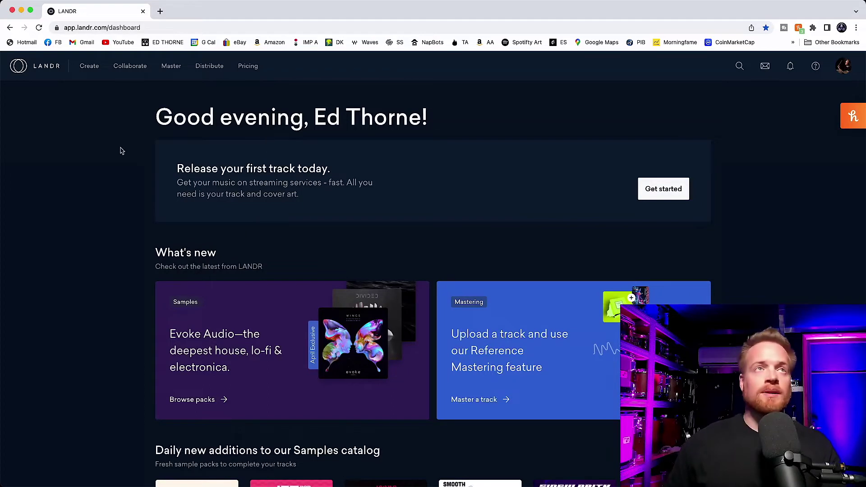
Step: Browse LANDR's mastering-only subscription plans on the Pricing page
{"action": "left_click", "coordinate": [252, 72]}
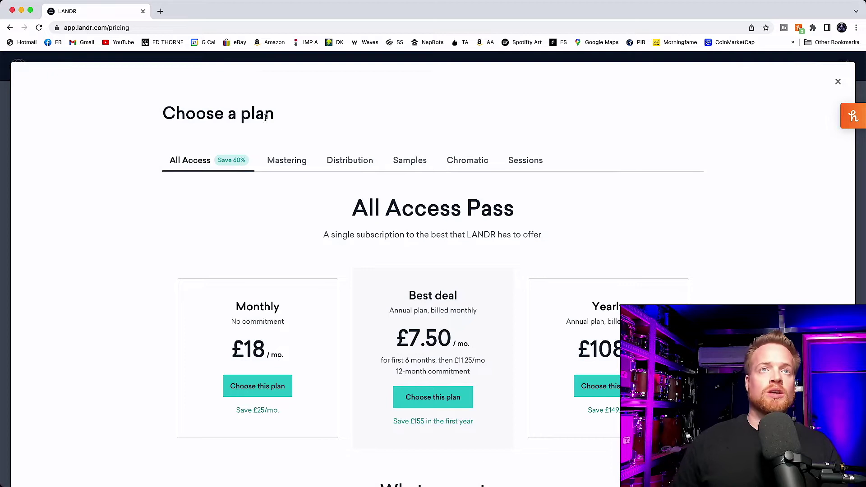
{"action": "left_click", "coordinate": [286, 161]}
{"action": "scroll", "coordinate": [467, 294], "scroll_direction": "down", "scroll_amount": 5}
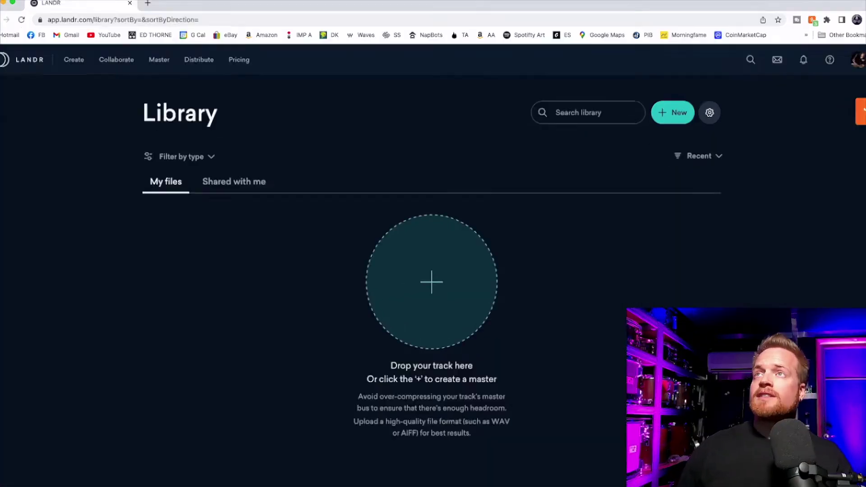
Step: Find the ANGEL MIX file with a Spotlight search for 'ANGEL FE' and drag it into LANDR
{"action": "key", "text": "super+space"}
{"action": "type", "text": "ANGEL FE"}
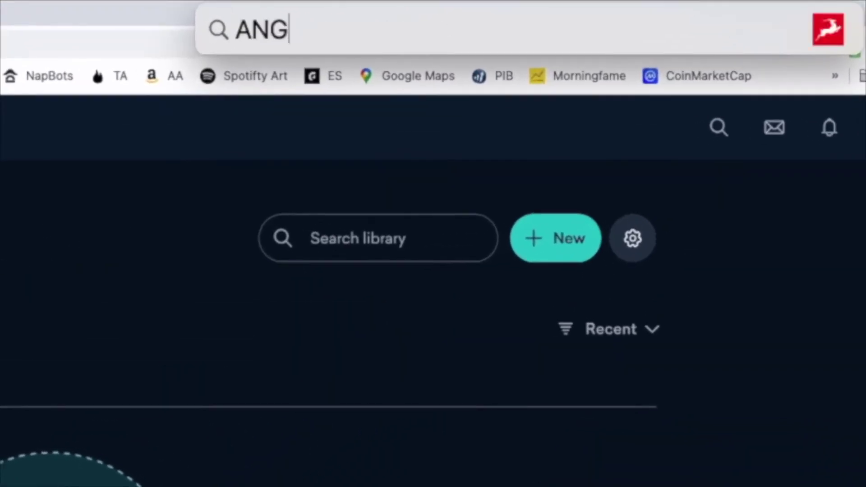
{"action": "left_click_drag", "start_coordinate": [545, 166], "coordinate": [474, 253]}
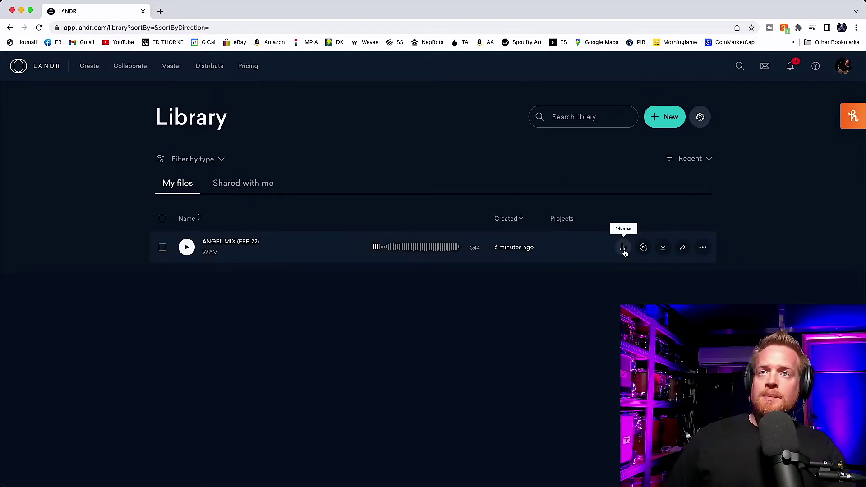
Step: Master ANGEL MIX (FEB 22) as HD-WAV with Open style and High loudness
{"action": "left_click", "coordinate": [624, 251]}
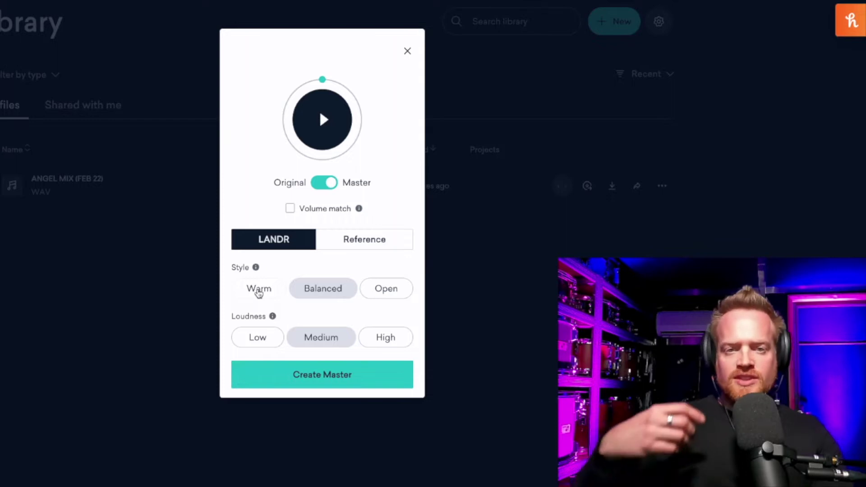
{"action": "mouse_move", "coordinate": [257, 271]}
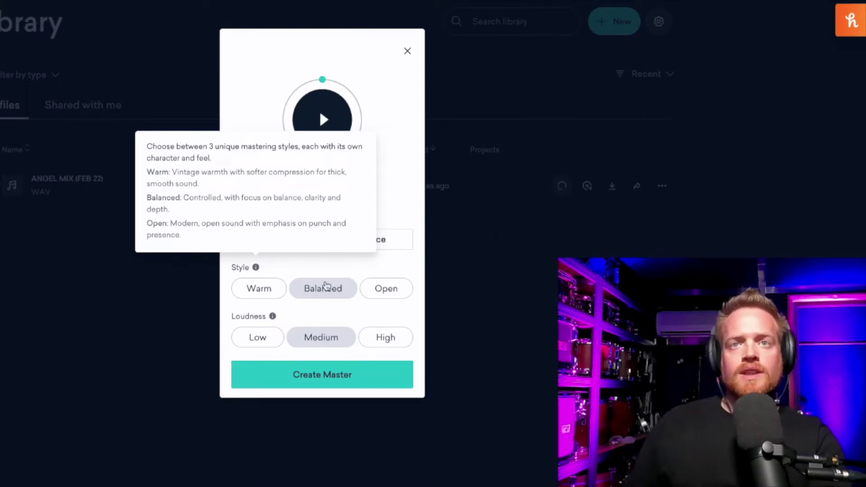
{"action": "left_click", "coordinate": [383, 290]}
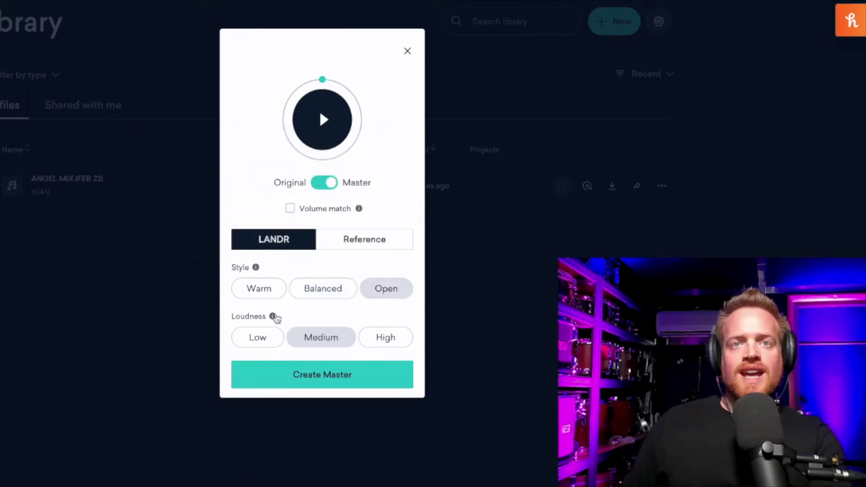
{"action": "mouse_move", "coordinate": [274, 317]}
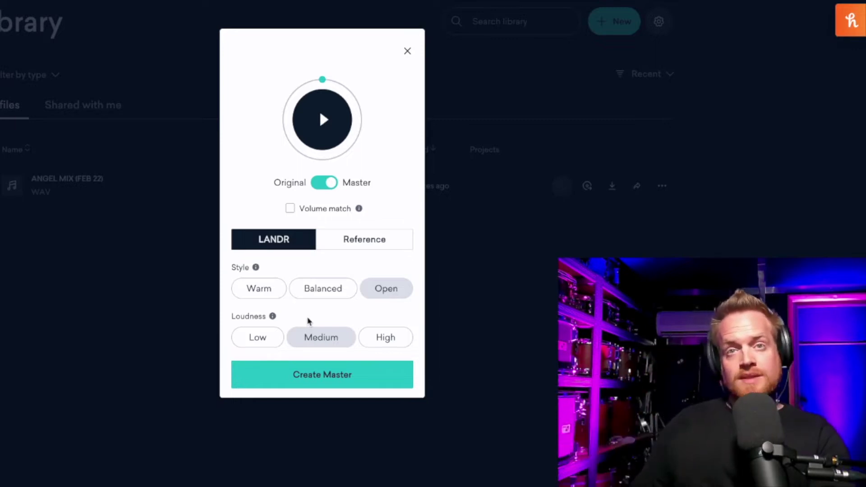
{"action": "left_click", "coordinate": [378, 339]}
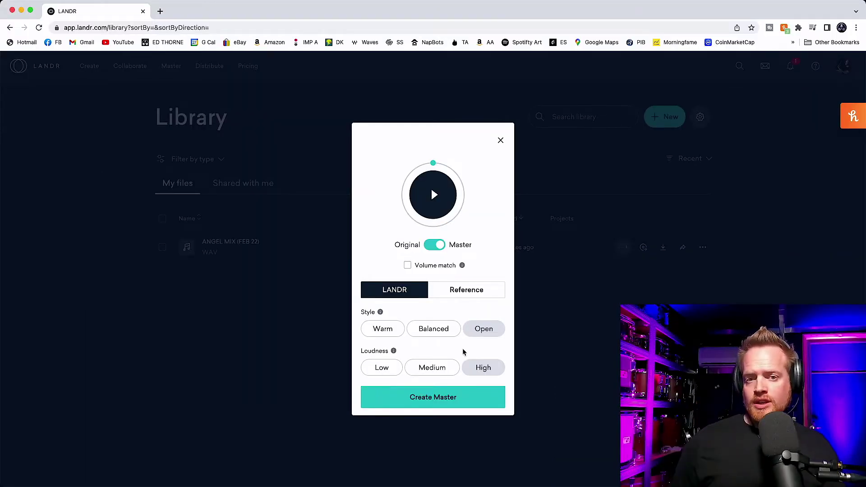
{"action": "left_click", "coordinate": [460, 291]}
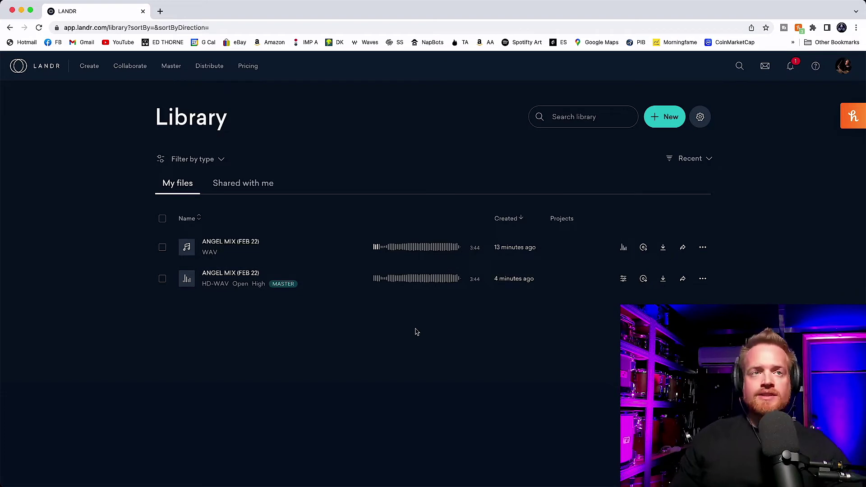
Step: Play the mastered track, switching between Original and LANDR Master to compare, then pause
{"action": "left_click", "coordinate": [222, 283]}
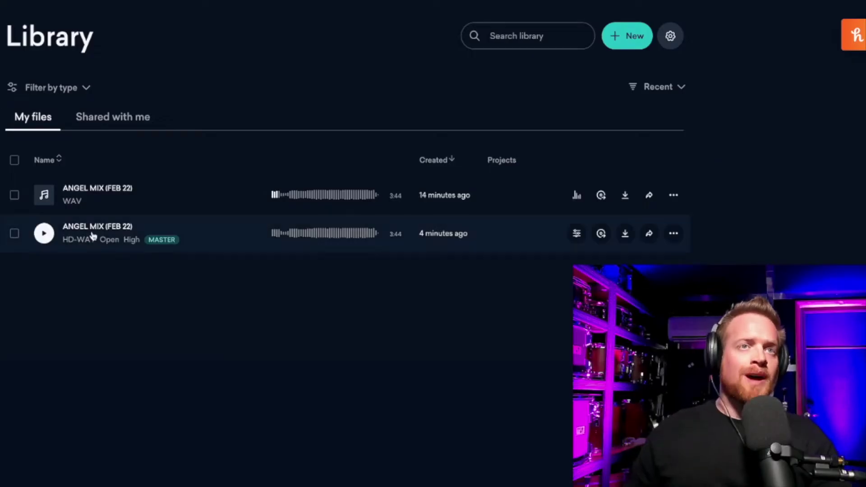
{"action": "left_click", "coordinate": [91, 233]}
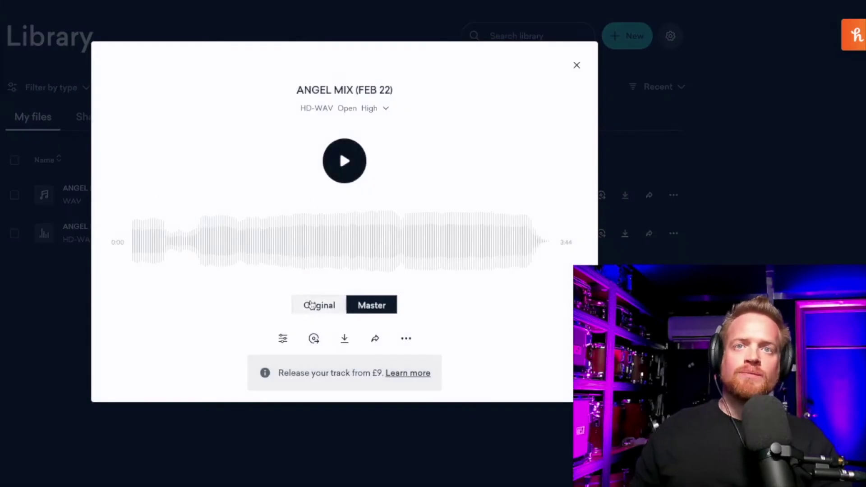
{"action": "left_click", "coordinate": [348, 163]}
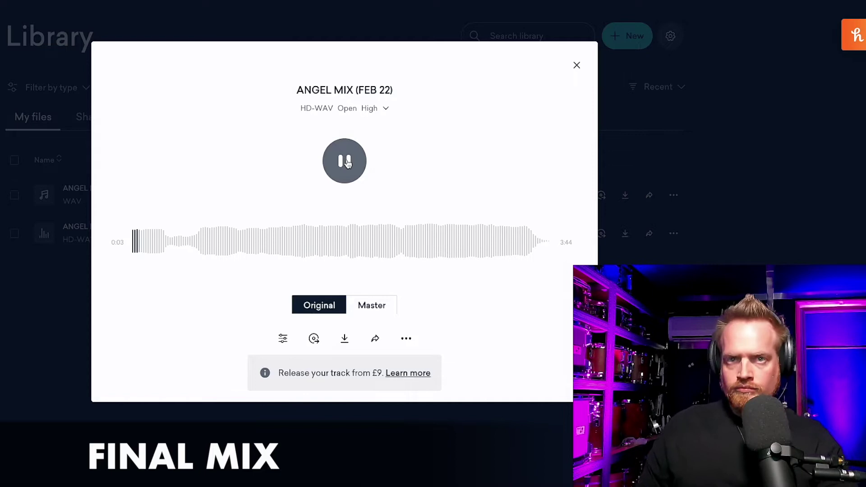
{"action": "left_click", "coordinate": [372, 307]}
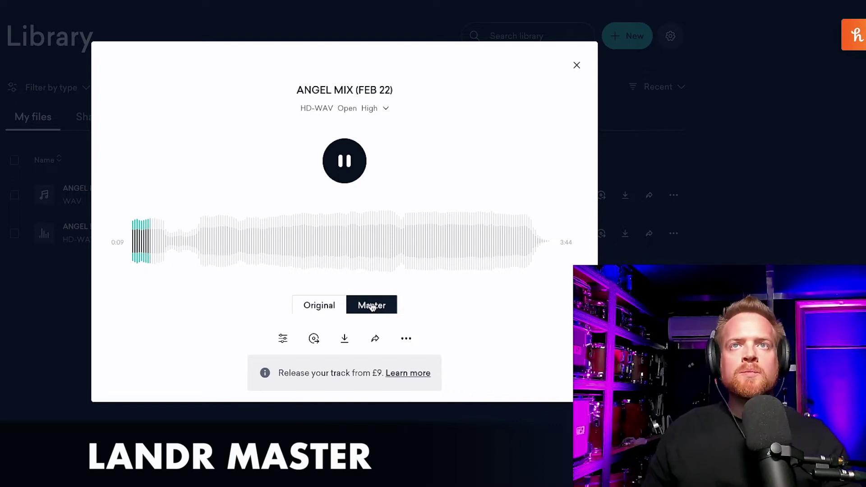
{"action": "left_click", "coordinate": [321, 304]}
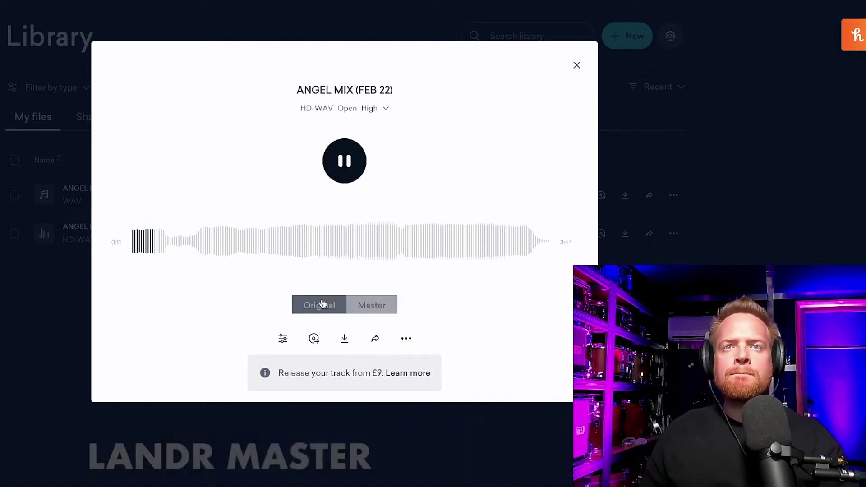
{"action": "left_click", "coordinate": [371, 305]}
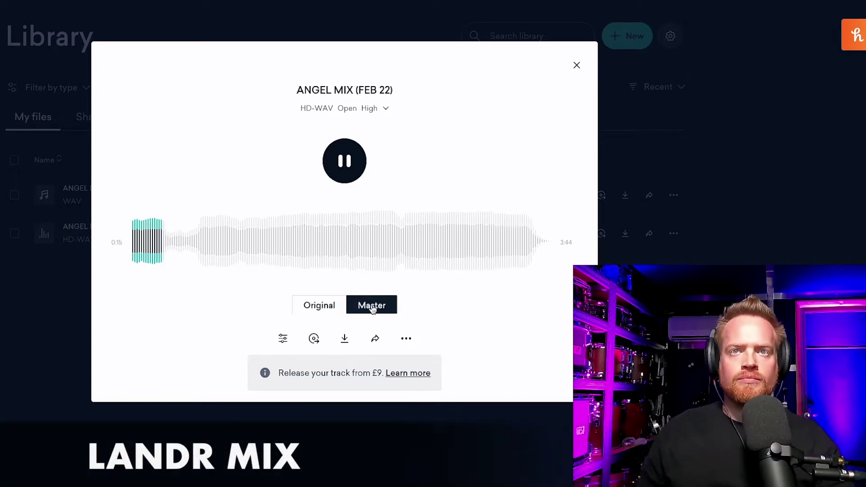
{"action": "left_click", "coordinate": [344, 161]}
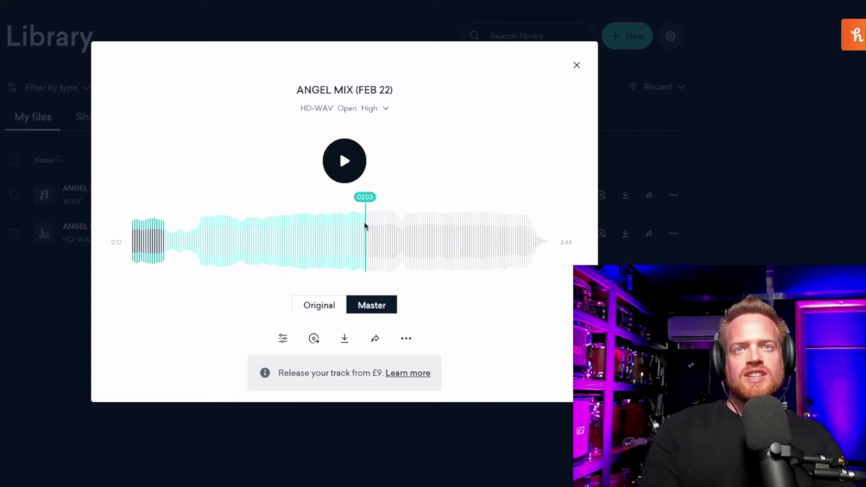
Step: Request a master revision rating loudness too quiet, lows thin and mids weak
{"action": "left_click", "coordinate": [282, 339]}
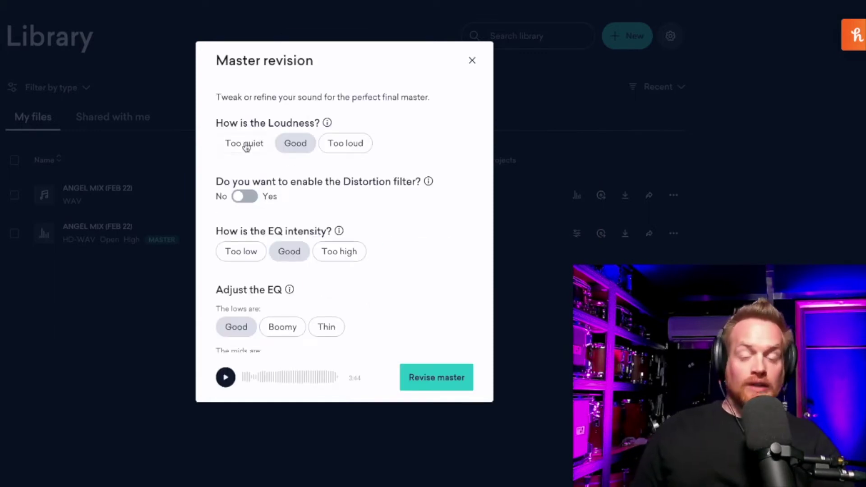
{"action": "left_click", "coordinate": [246, 147]}
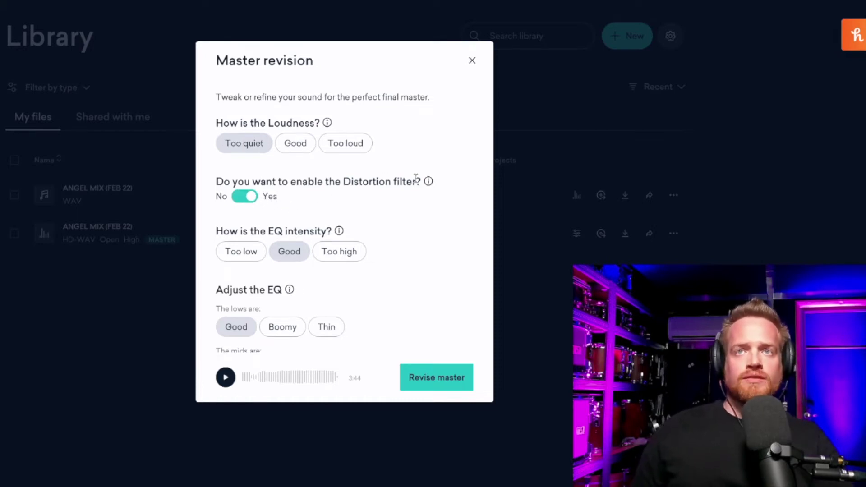
{"action": "mouse_move", "coordinate": [431, 183]}
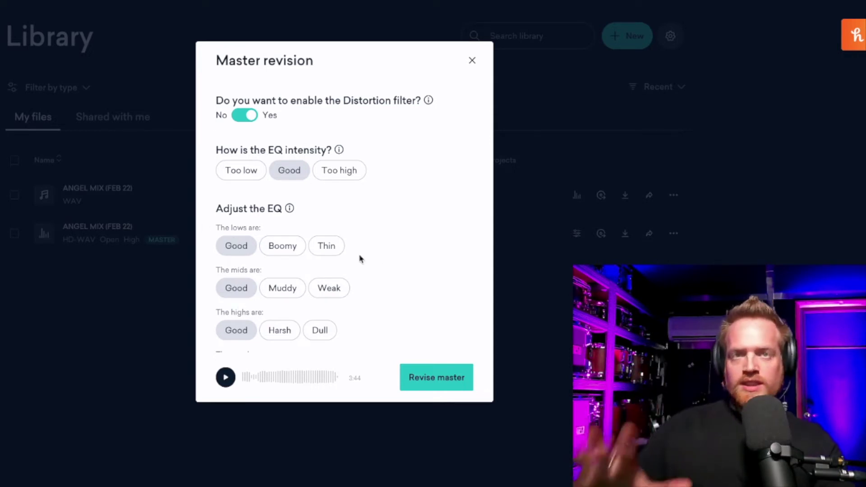
{"action": "left_click", "coordinate": [329, 247]}
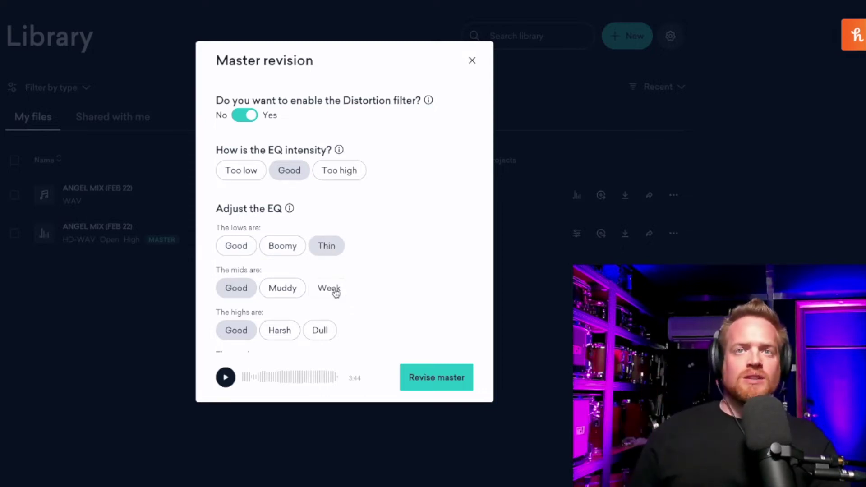
{"action": "left_click", "coordinate": [335, 292]}
{"action": "scroll", "coordinate": [388, 278], "scroll_direction": "down", "scroll_amount": 2}
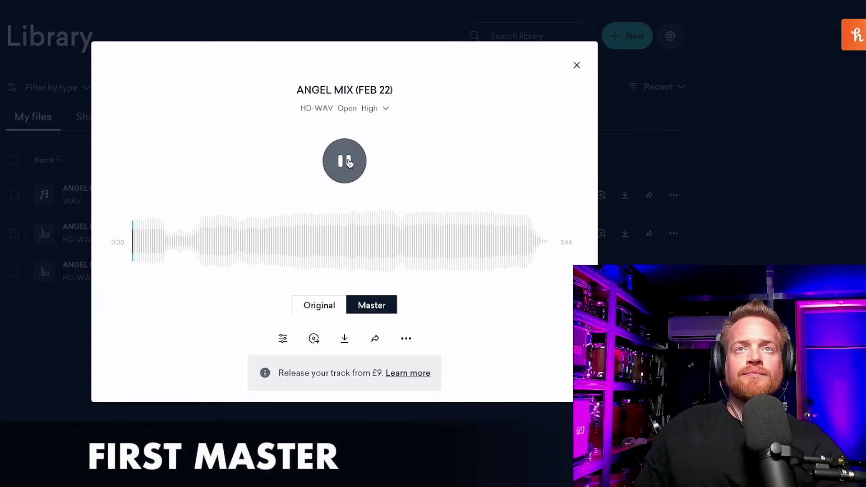
Step: Switch between the HD-WAV Open High and Revision V1 masters, ending on Revision V1, then close the player
{"action": "left_click", "coordinate": [387, 111]}
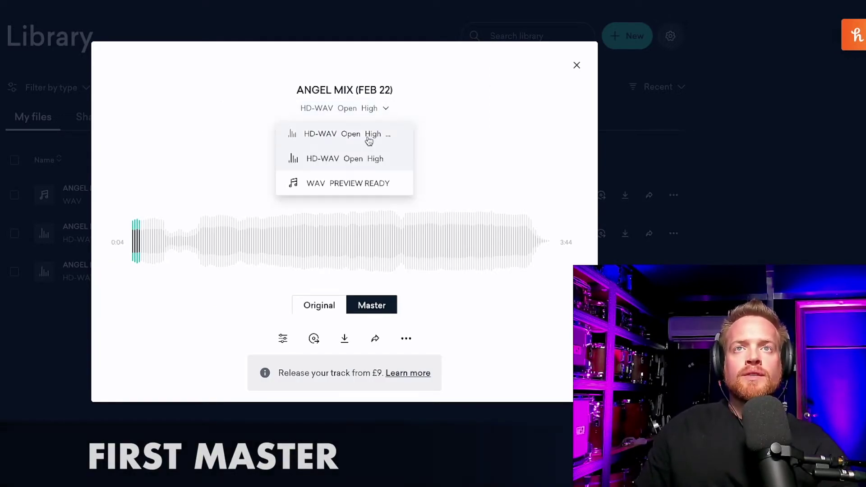
{"action": "left_click", "coordinate": [371, 136]}
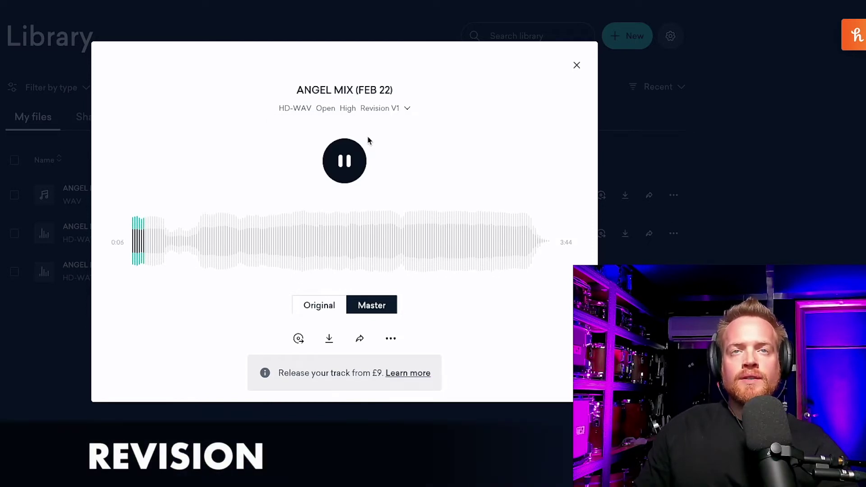
{"action": "left_click", "coordinate": [401, 112]}
{"action": "left_click", "coordinate": [361, 159]}
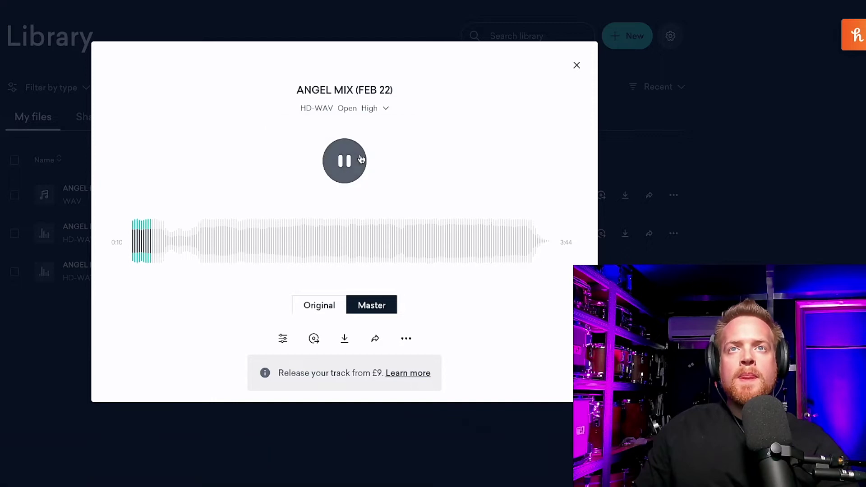
{"action": "left_click", "coordinate": [386, 112]}
{"action": "left_click", "coordinate": [360, 136]}
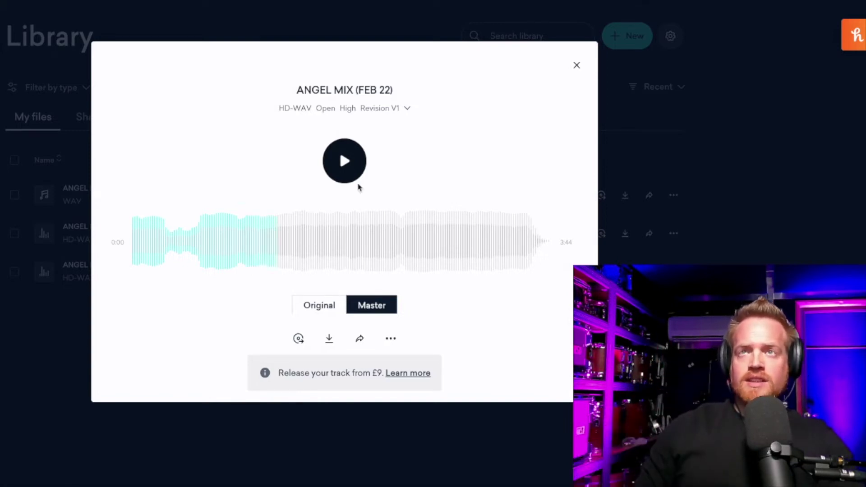
{"action": "left_click", "coordinate": [576, 65]}
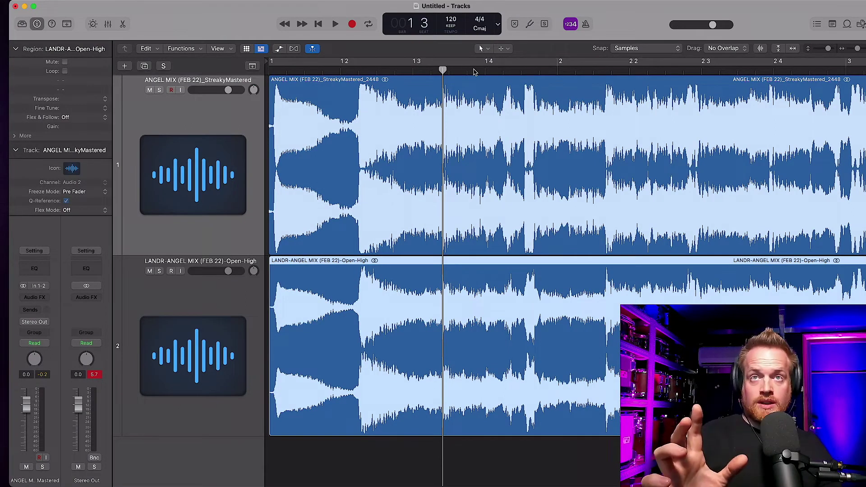
Step: Zoom into the waveforms down to individual samples, enlarge the track lanes and nudge the playhead later
{"action": "key", "text": "super+Right"}
{"action": "key", "text": "super+Right"}
{"action": "key", "text": "super+Right"}
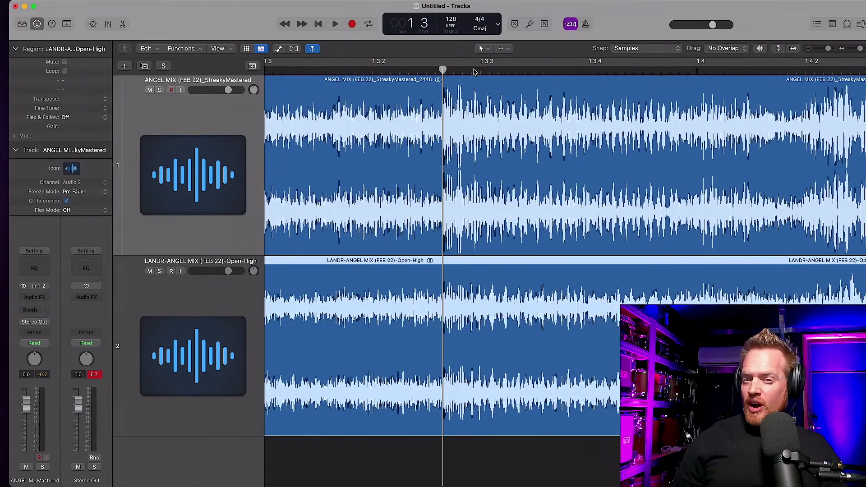
{"action": "key", "text": "super+Right"}
{"action": "key", "text": "super+Right"}
{"action": "key", "text": "super+Right"}
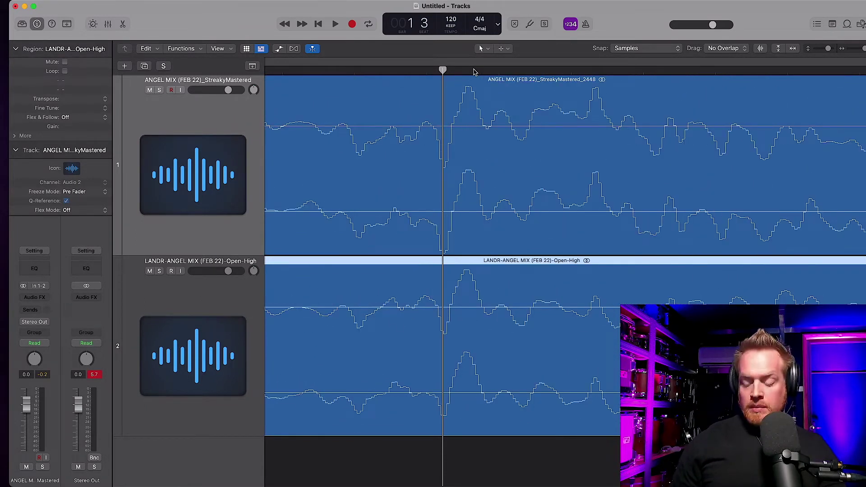
{"action": "key", "text": "super+Down"}
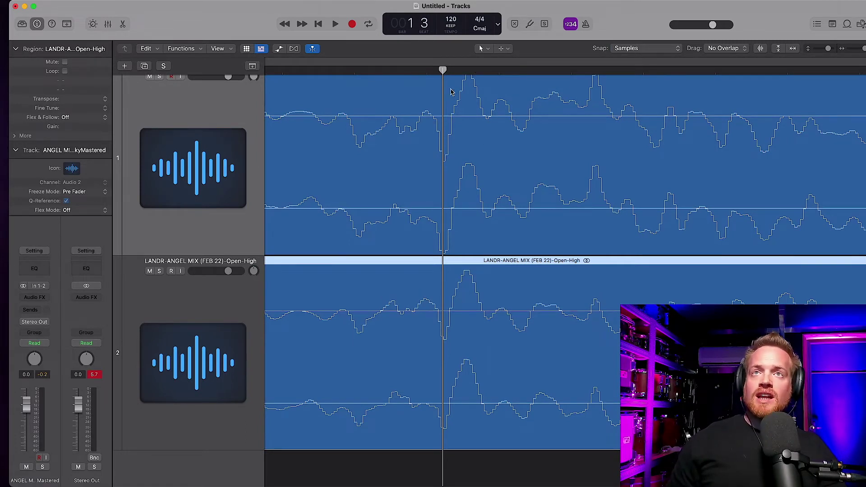
{"action": "left_click_drag", "start_coordinate": [442, 74], "coordinate": [450, 71]}
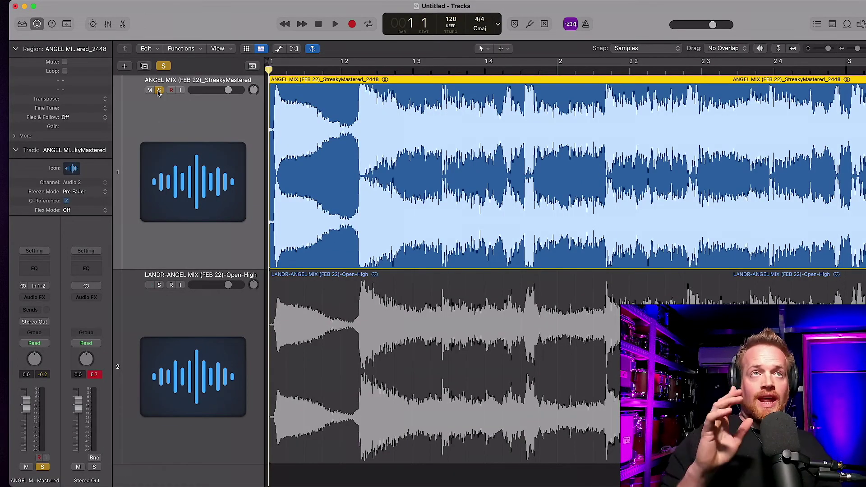
Step: Play the soloed LANDR master, loop roughly the first nine bars, then solo the Streaky master
{"action": "left_click", "coordinate": [159, 285]}
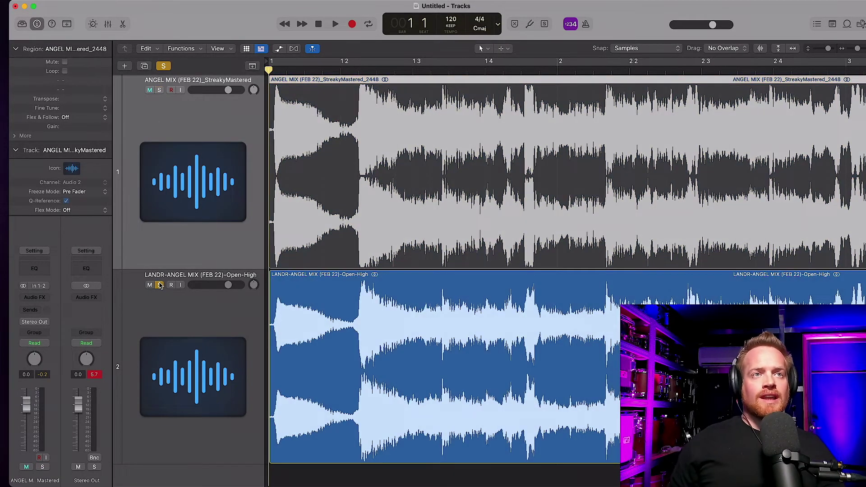
{"action": "key", "text": "space"}
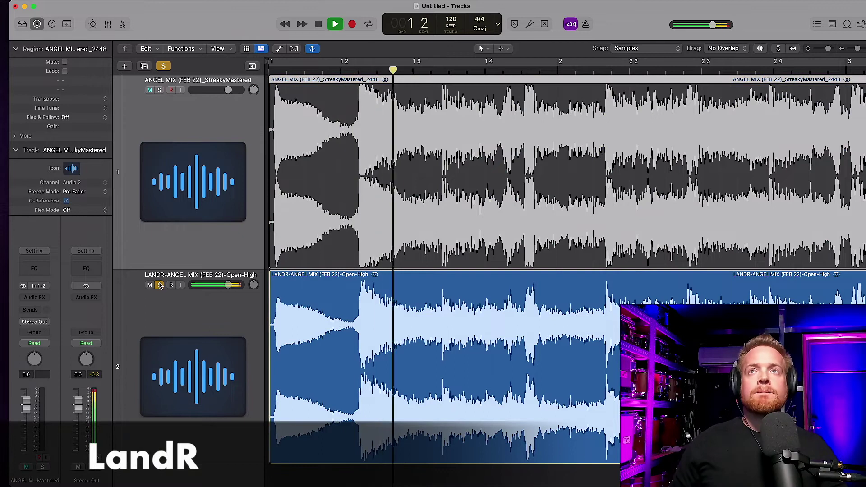
{"action": "key", "text": "super+Left"}
{"action": "key", "text": "super+Left"}
{"action": "key", "text": "super+Left"}
{"action": "key", "text": "super+Left"}
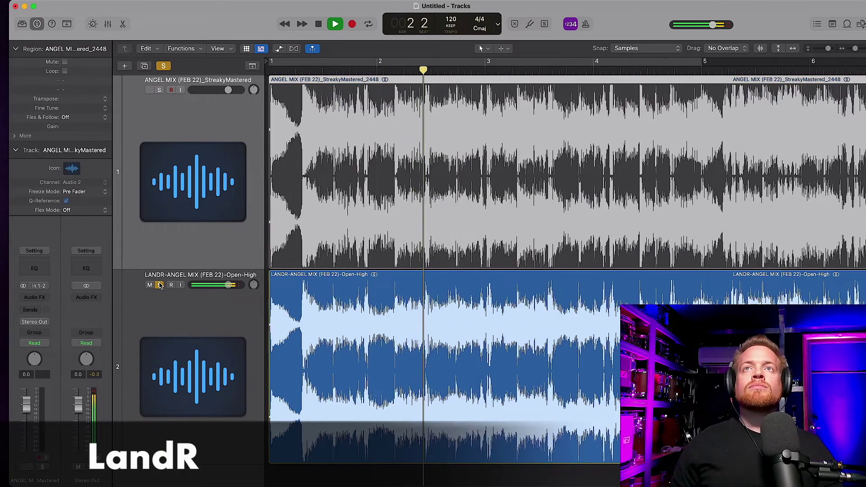
{"action": "key", "text": "super+Left"}
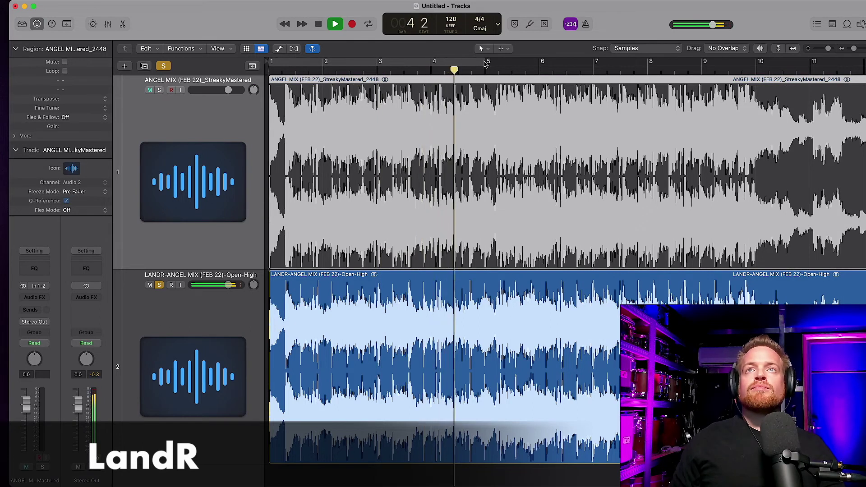
{"action": "left_click_drag", "start_coordinate": [488, 62], "coordinate": [757, 80]}
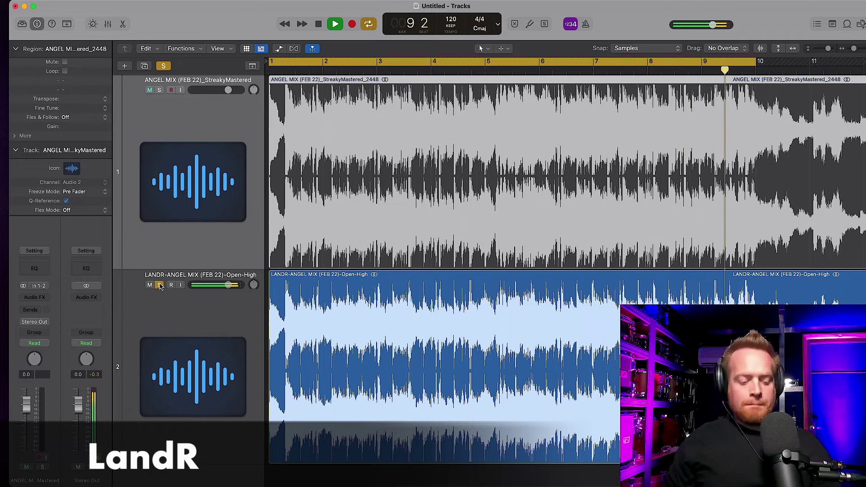
{"action": "left_click", "coordinate": [170, 110]}
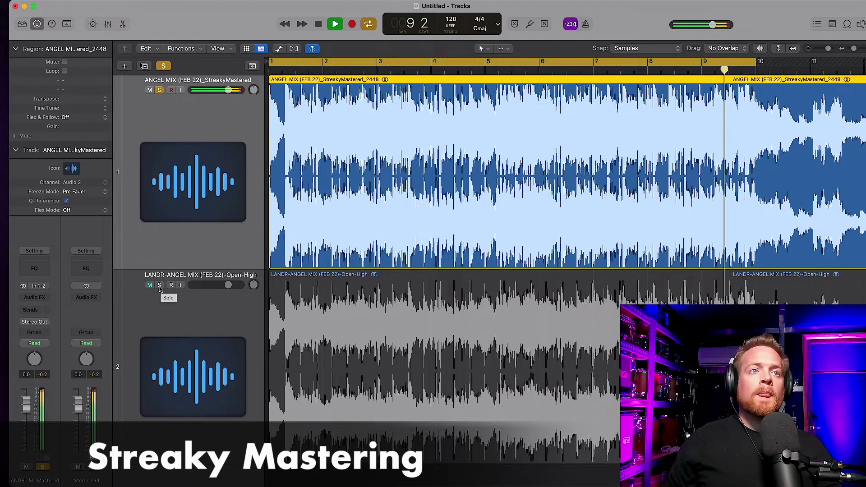
Step: A/B the LANDR and Streaky masters by toggling solo, then stop playback
{"action": "left_click", "coordinate": [159, 285], "text": "alt"}
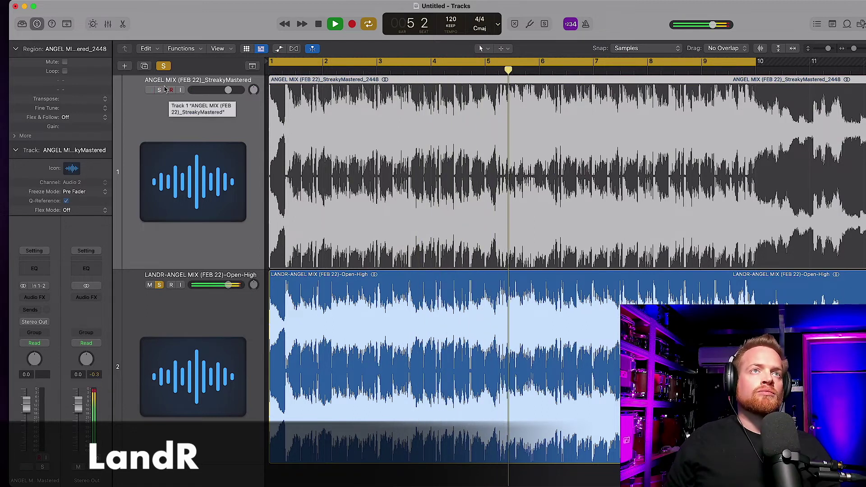
{"action": "left_click", "coordinate": [165, 115]}
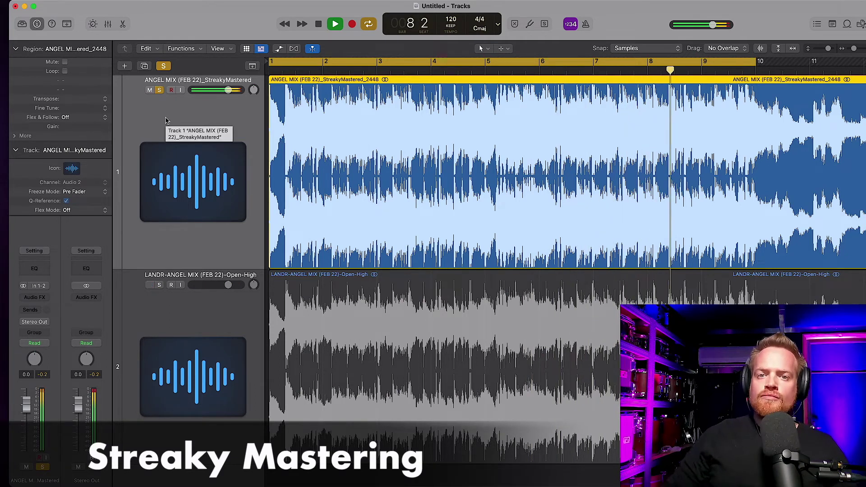
{"action": "key", "text": "space"}
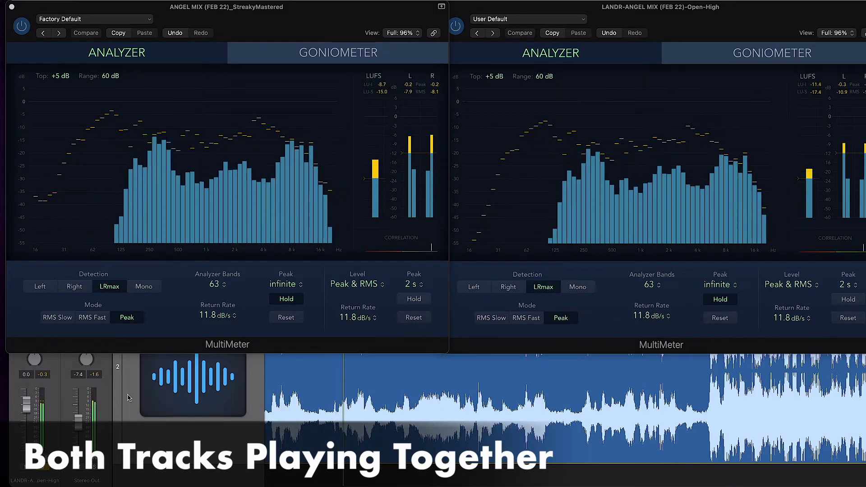
Step: Bring the Streaky master's MultiMeter forward and stop playback, leaving the peak-hold curves
{"action": "left_click", "coordinate": [393, 283]}
{"action": "key", "text": "space"}
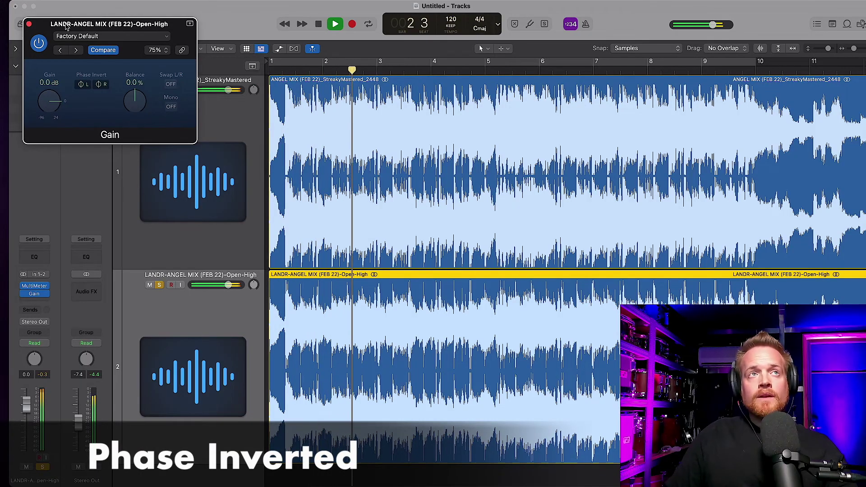
Step: Bypass and re-enable the phase-inverting Gain on the LANDR track, then stop at bar 7
{"action": "left_click", "coordinate": [39, 45]}
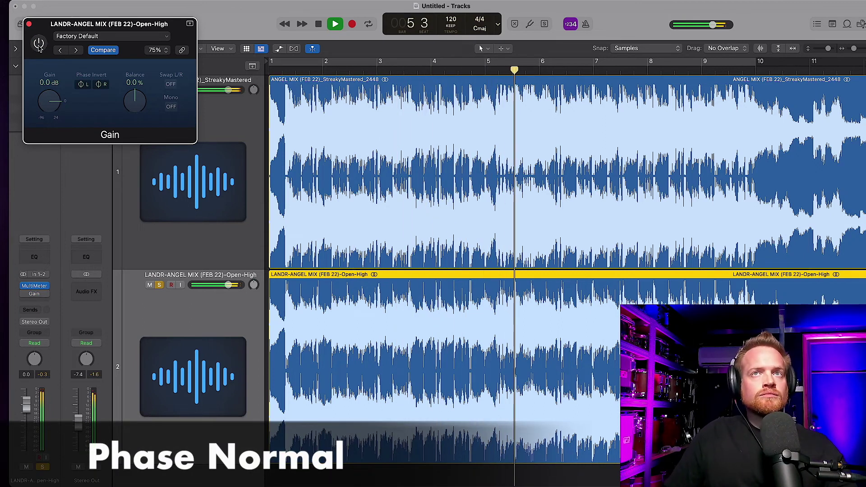
{"action": "left_click", "coordinate": [39, 44]}
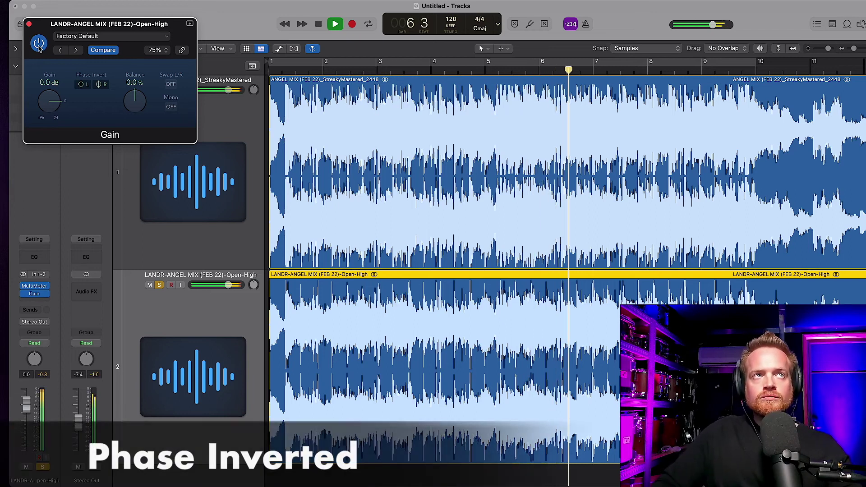
{"action": "key", "text": "space"}
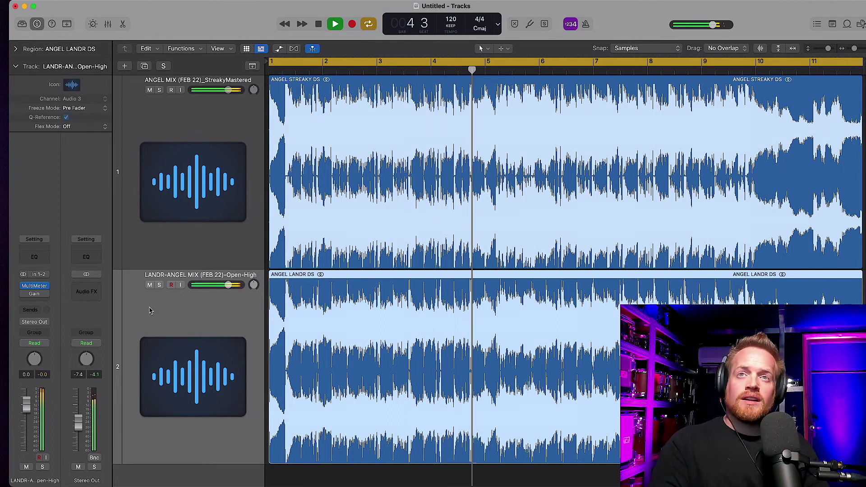
Step: Stop the ANGEL STREAKY DS and ANGEL LANDR DS comparison playback near bar 9, beat 4
{"action": "mouse_move", "coordinate": [23, 295]}
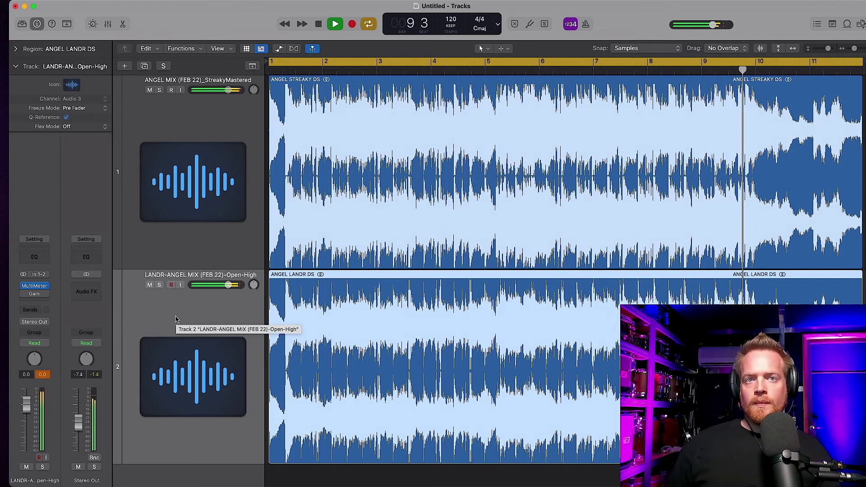
{"action": "key", "text": "space"}
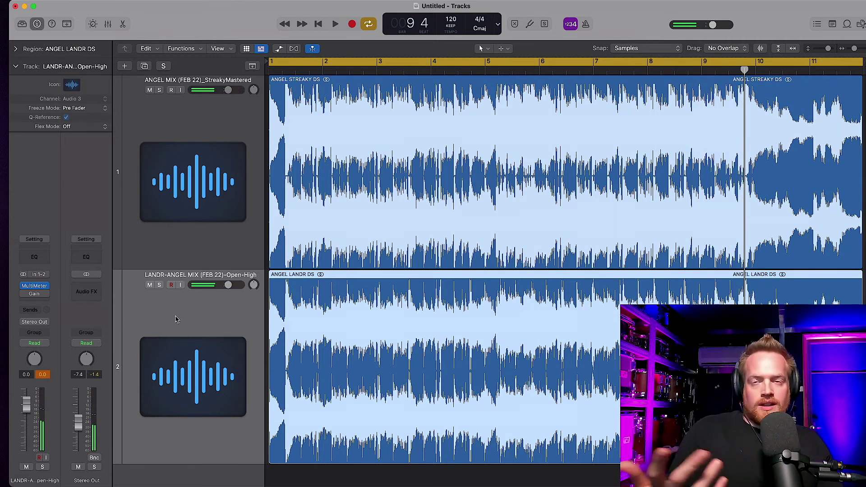